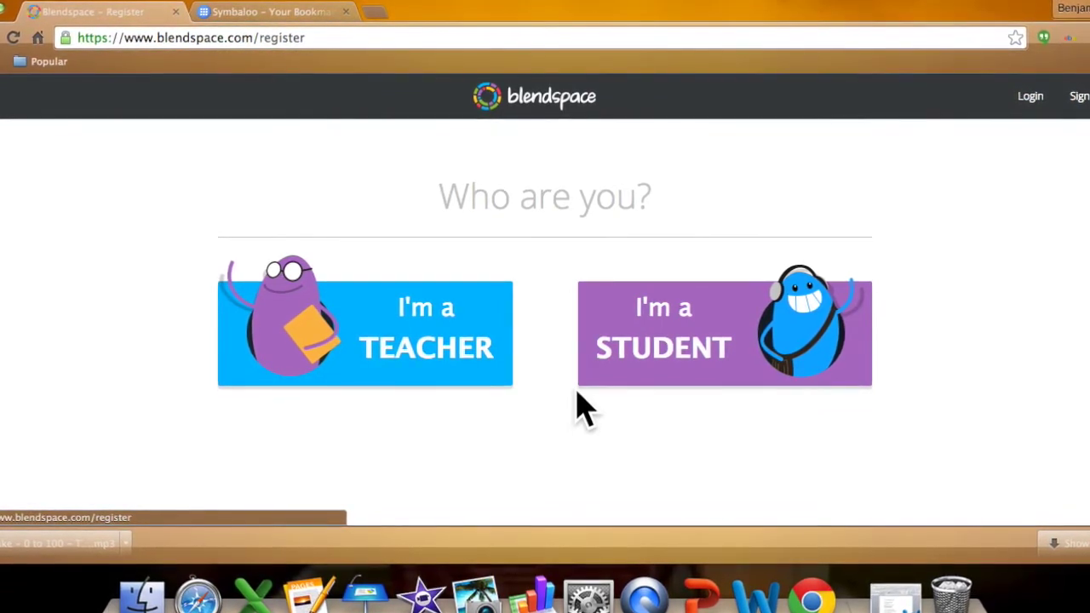
Open the student registration form and look over its sign-up options and fields
click(632, 346)
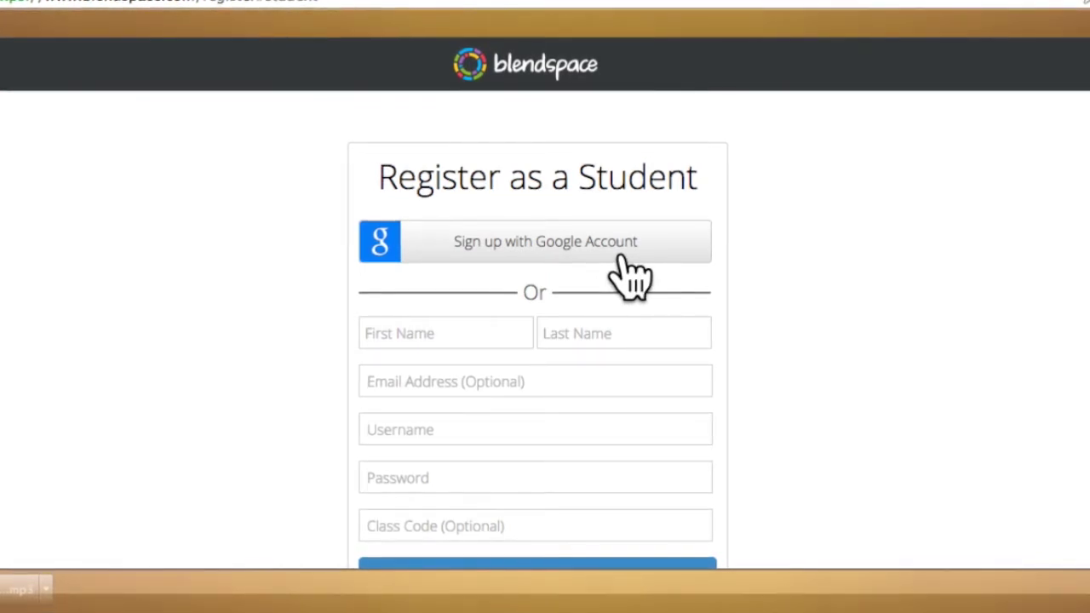
scroll(627, 264, down, 2)
scroll(625, 256, up, 1)
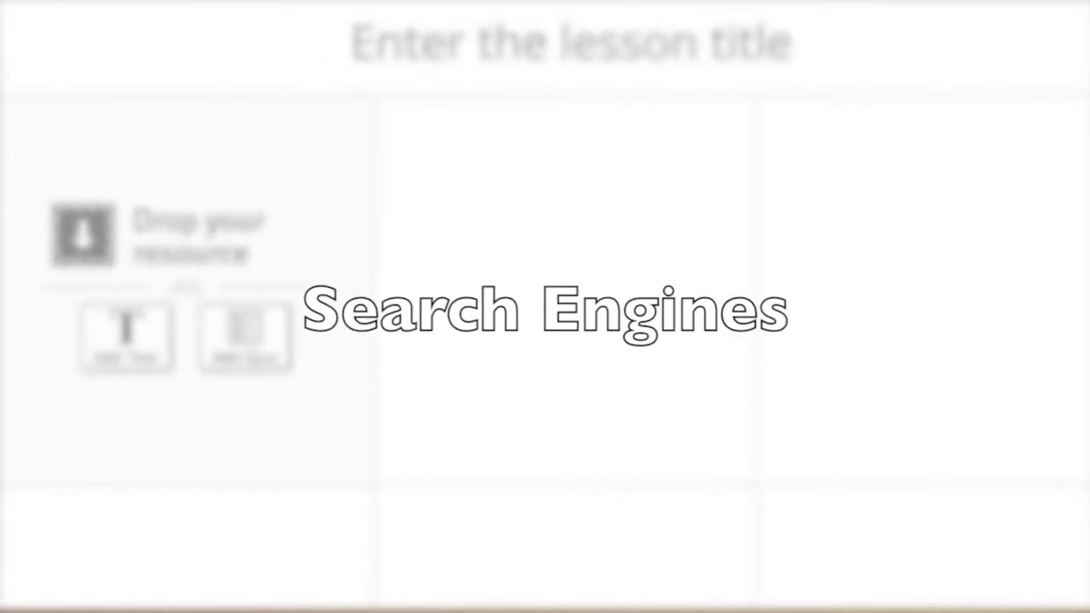
Search YouTube for "lifting" and place the EGO LIFTING video in the lesson's first tile
click(155, 166)
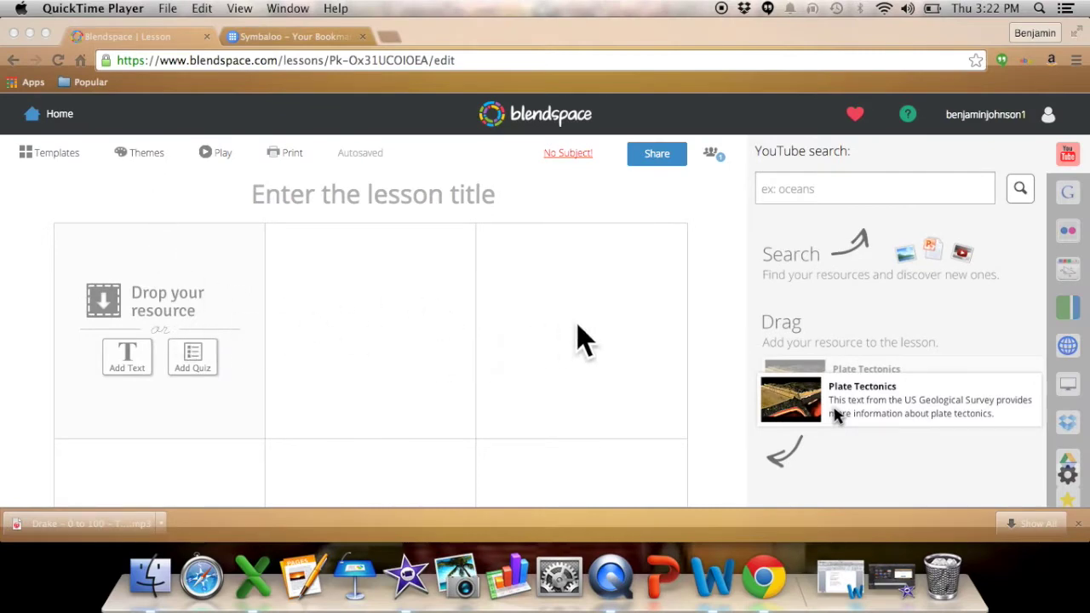
click(809, 191)
click(809, 189)
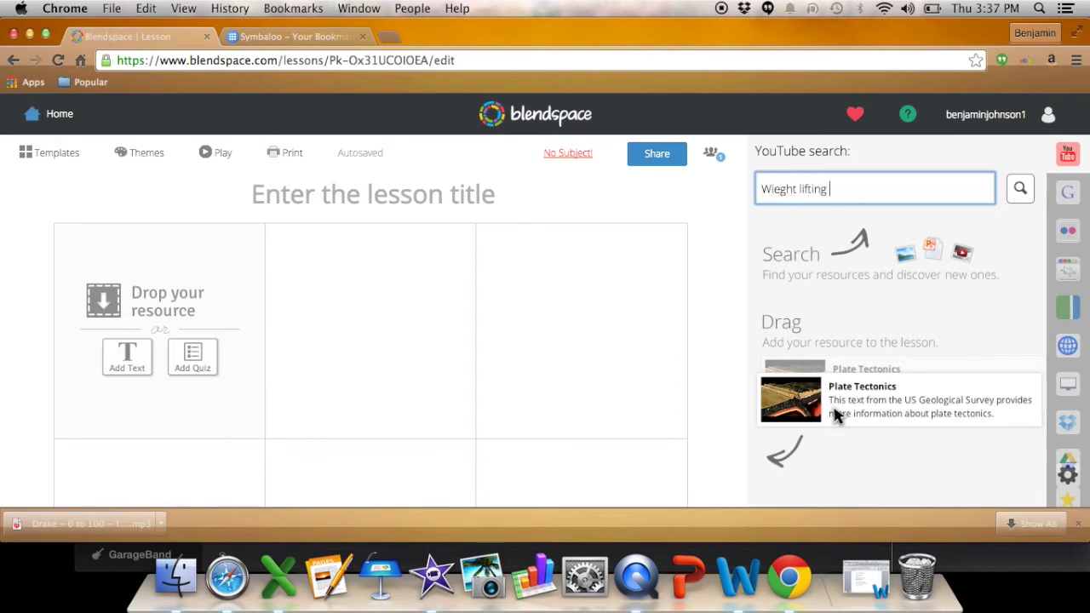
key(Return)
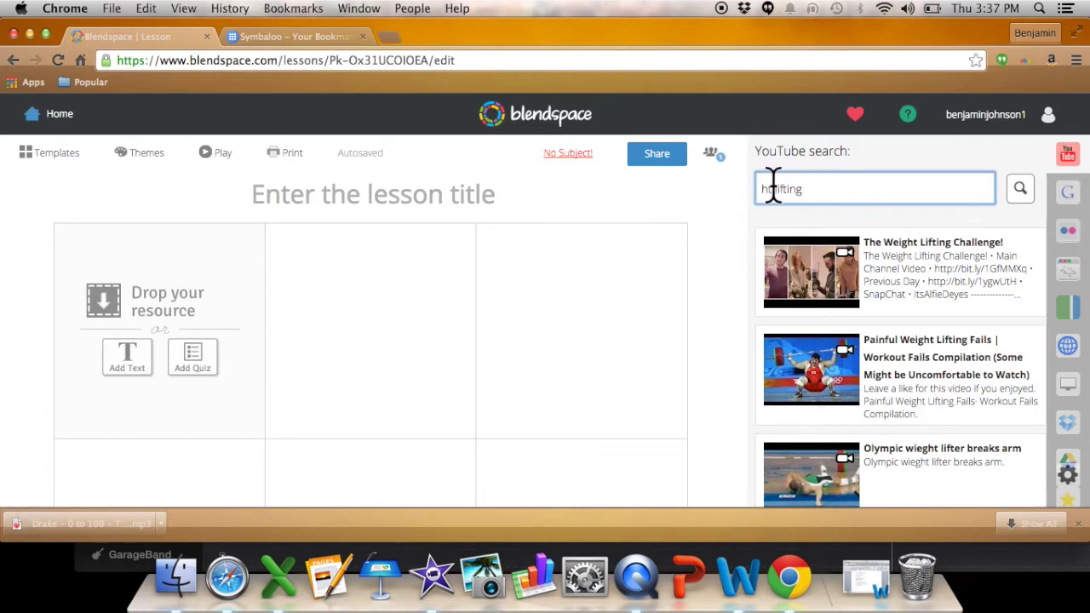
click(1025, 191)
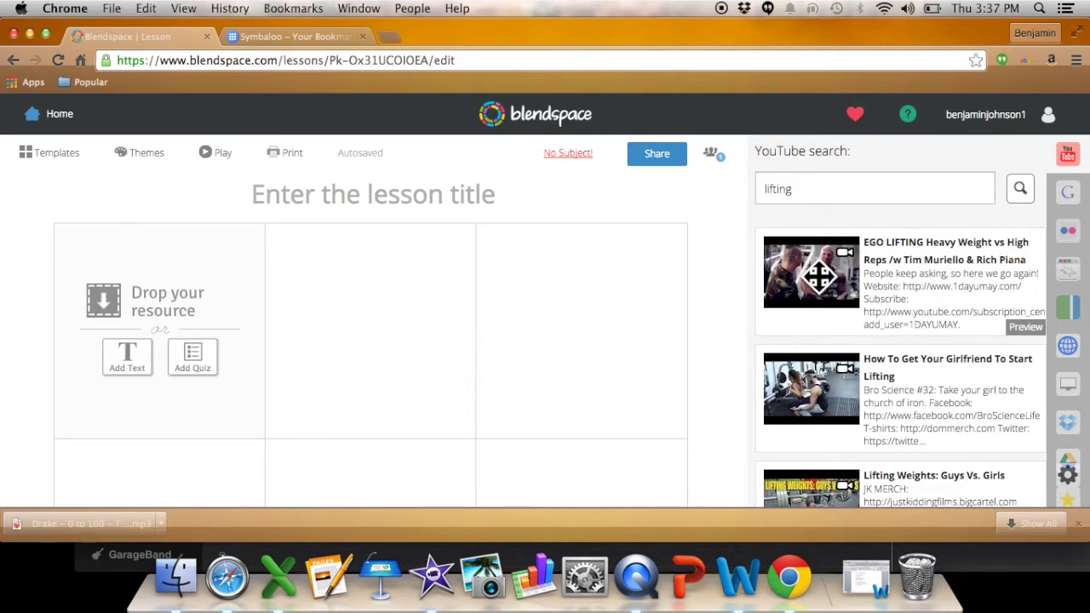
drag(814, 273, 166, 336)
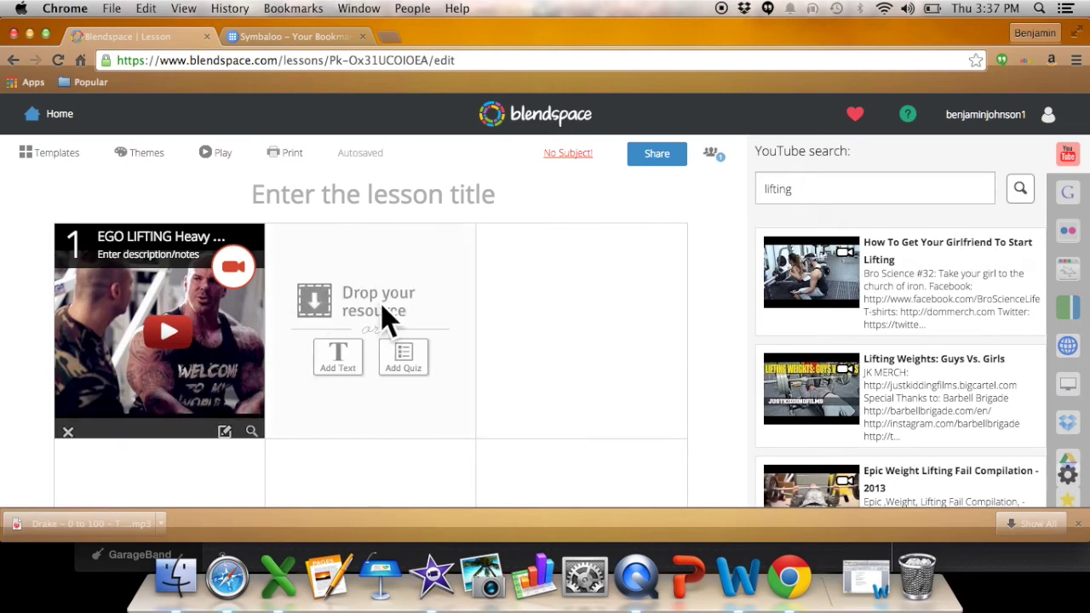
Switch the resource search to Google Images for "lifting" and place the black power lifting silhouette in the second tile
scroll(827, 341, down, 5)
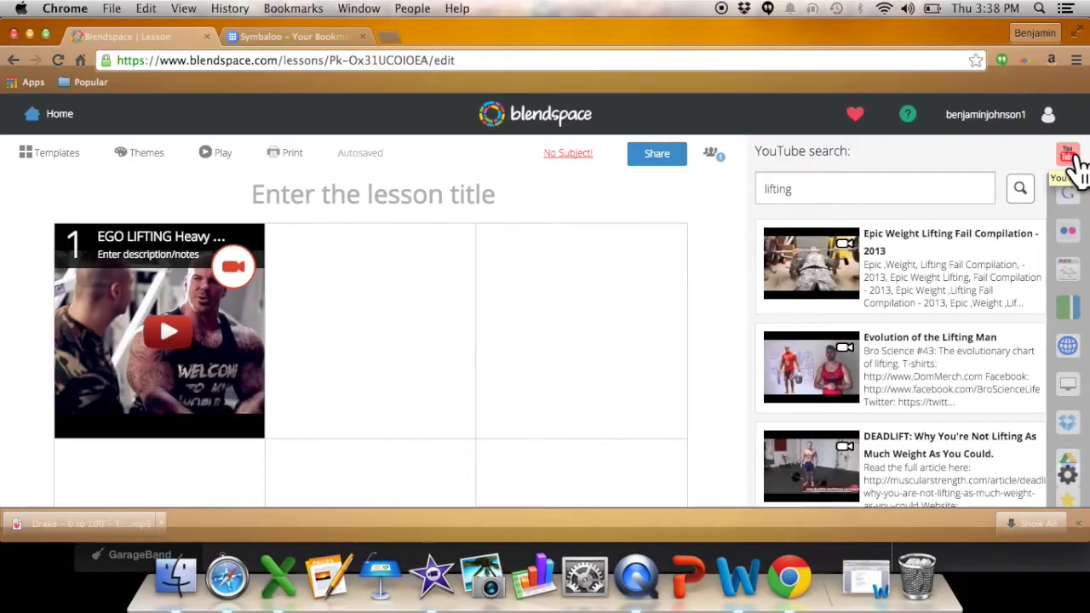
click(1069, 194)
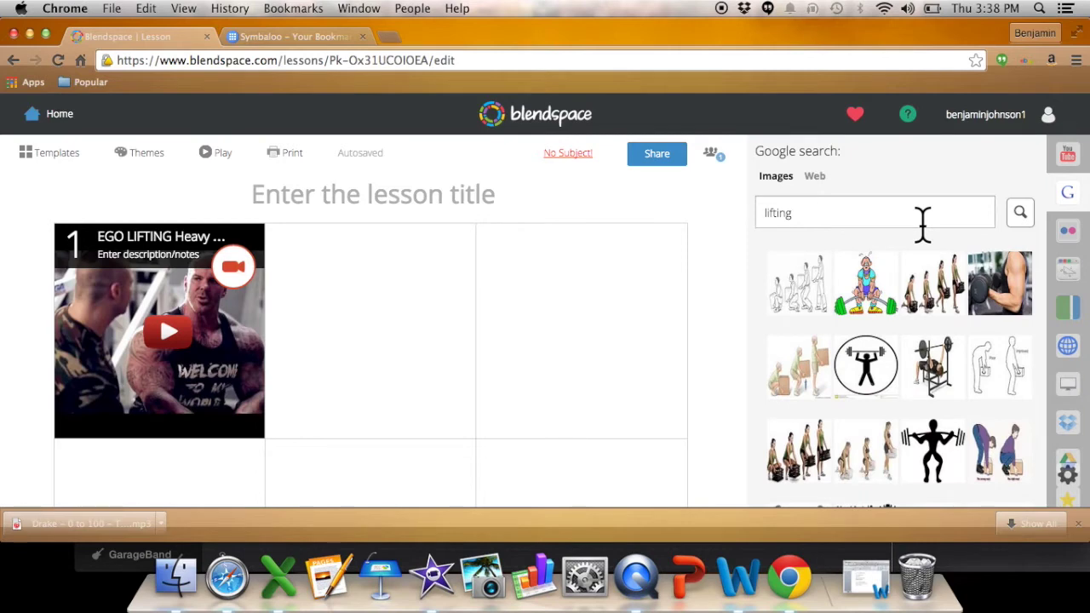
drag(941, 456, 389, 341)
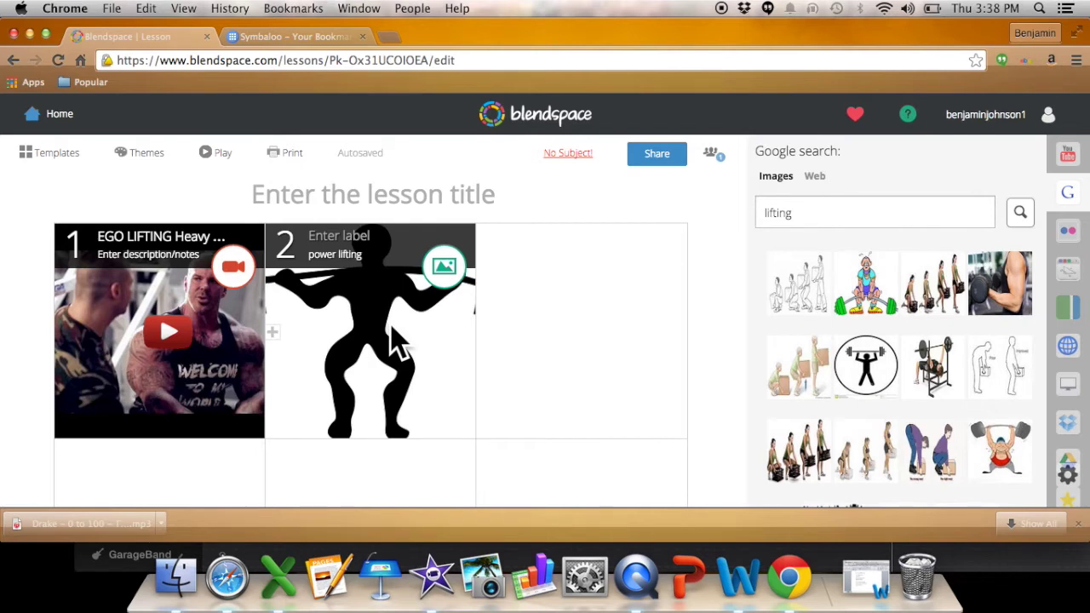
Clear the "lifting" term from the Google image search
click(812, 220)
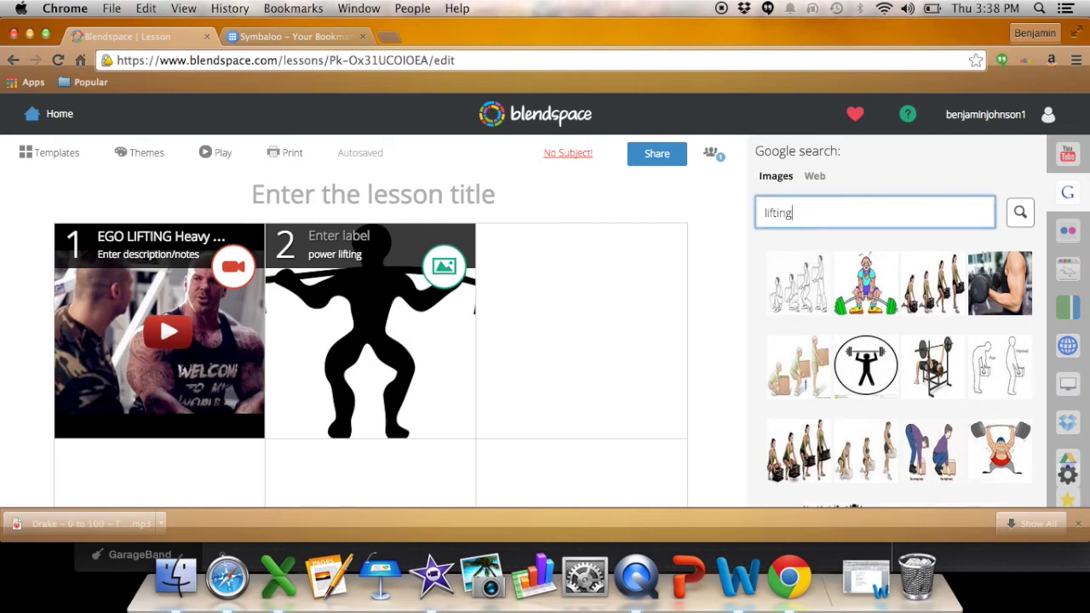
key(BackSpace)
key(BackSpace)
key(BackSpace)
key(BackSpace)
key(BackSpace)
key(BackSpace)
key(BackSpace)
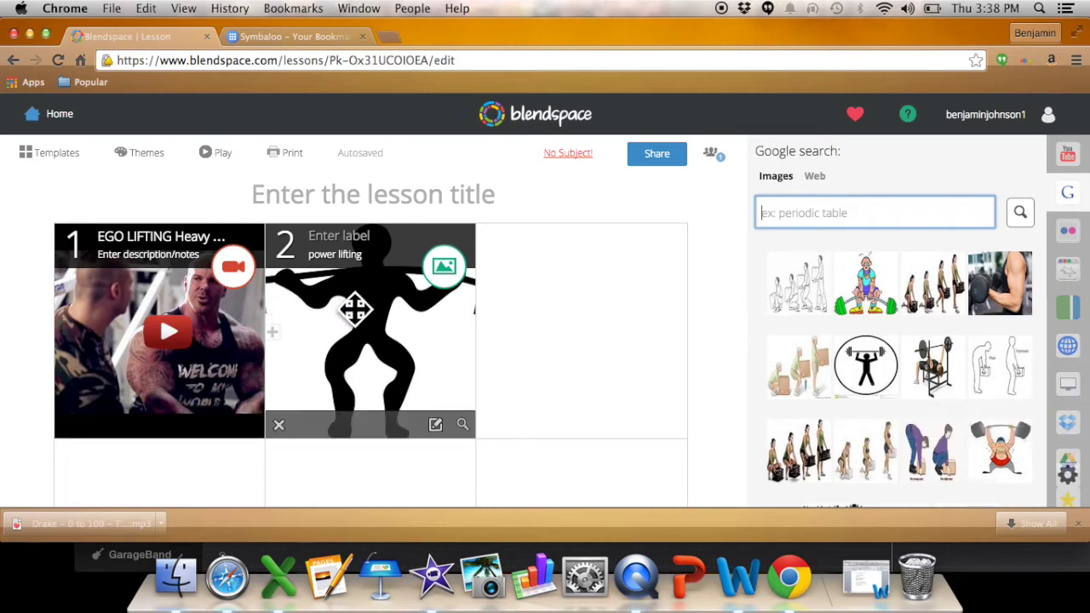
Swap the power lifting silhouette with the video in the first tile, and place the cartoon weightlifter image in the third tile
click(356, 309)
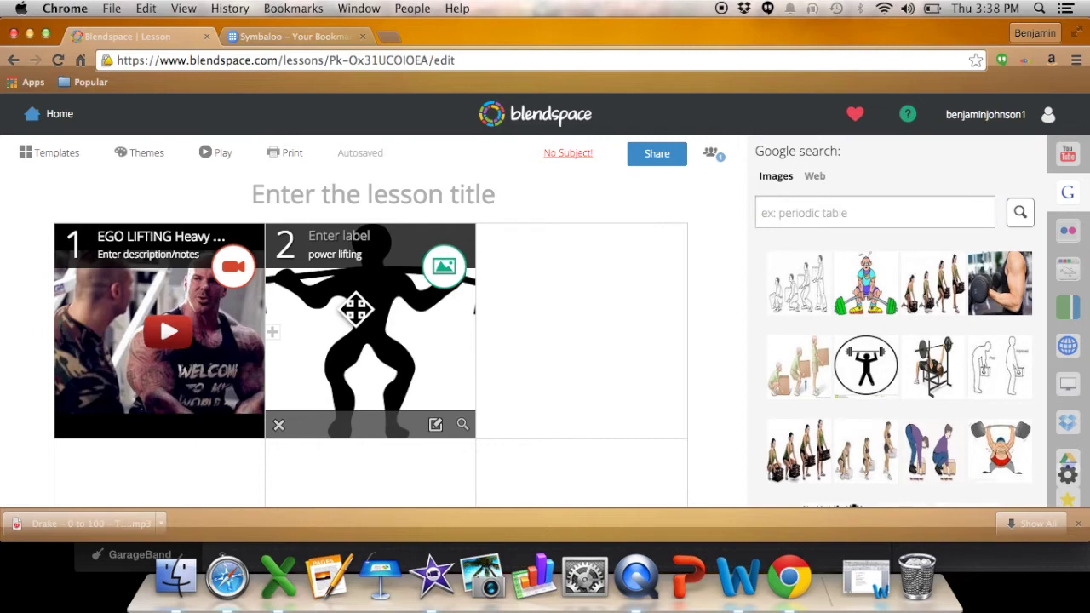
drag(356, 309, 139, 315)
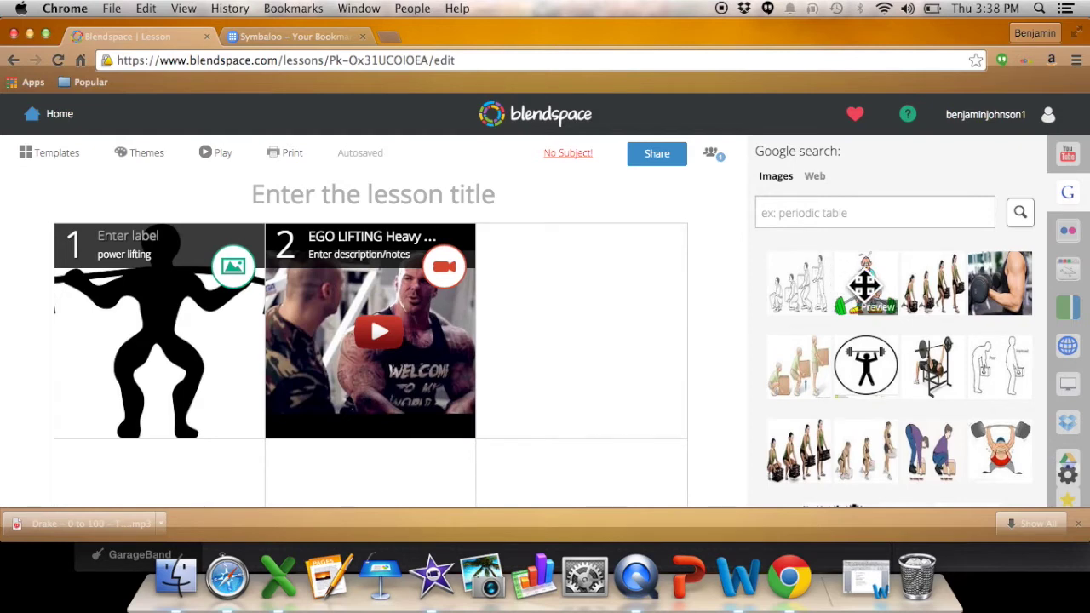
drag(866, 284, 525, 312)
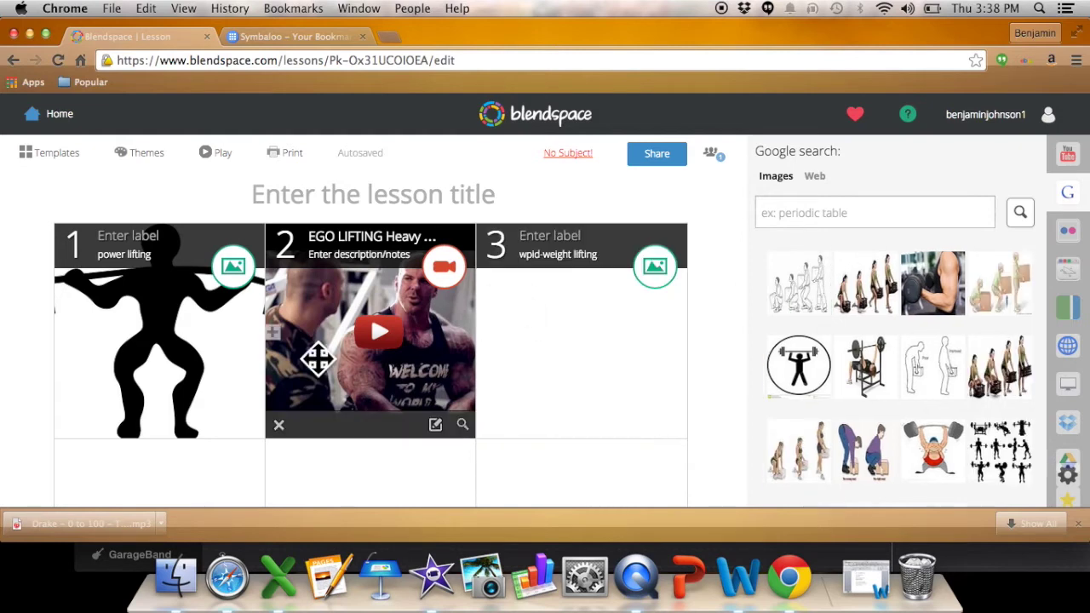
scroll(314, 358, down, 4)
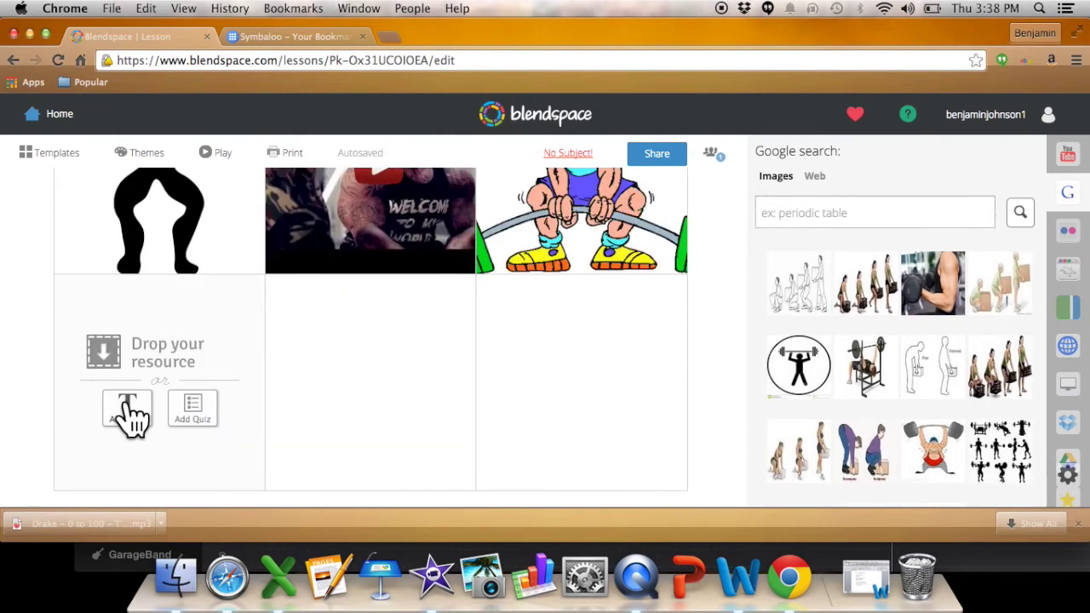
click(128, 413)
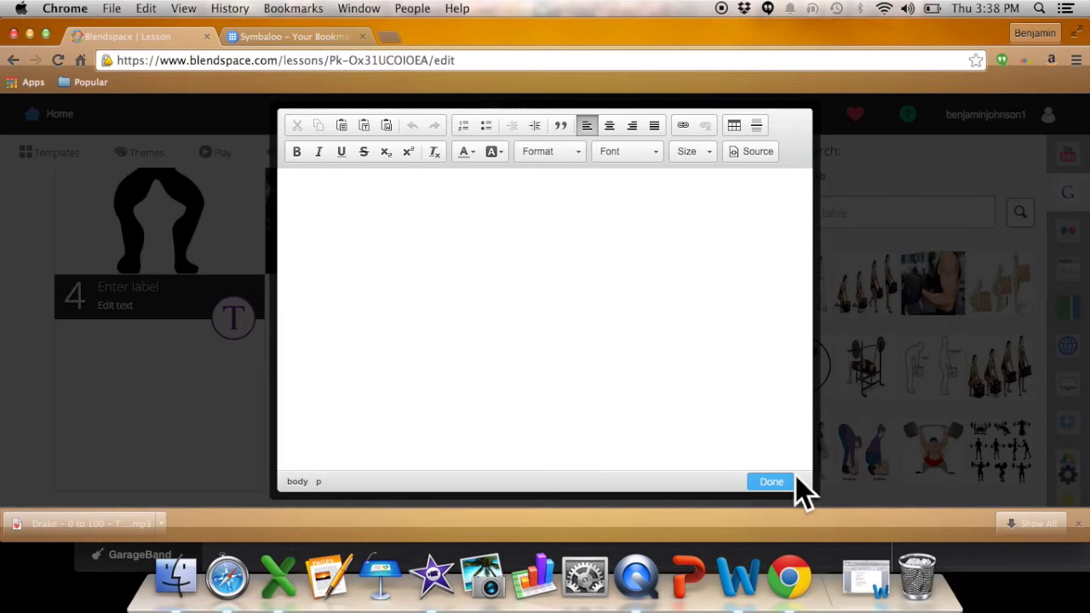
click(771, 482)
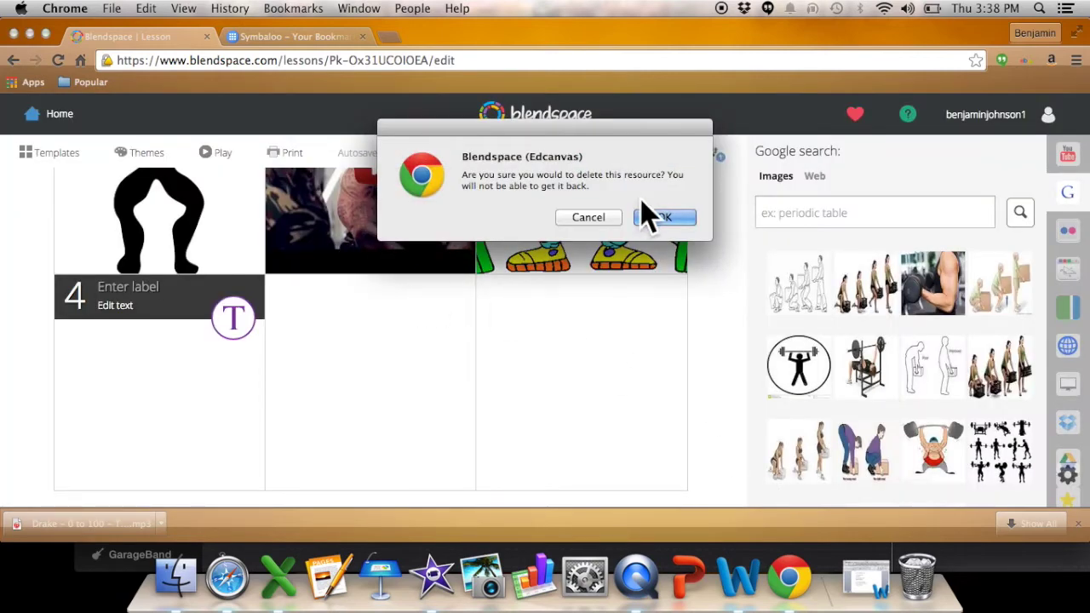
click(644, 213)
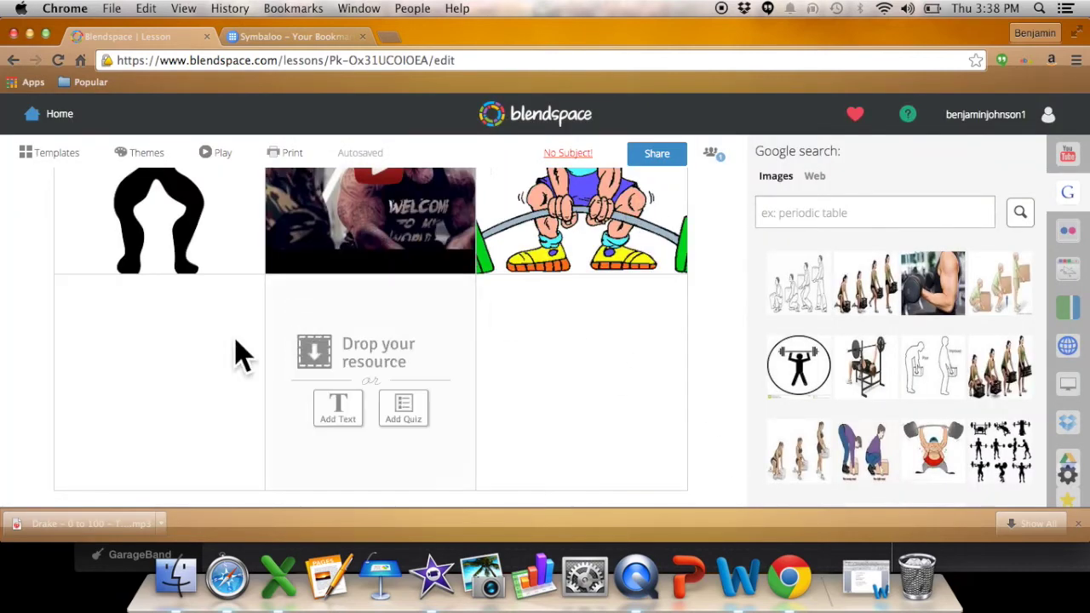
Add a text resource reading "Weight Lifting" in the fourth tile
click(128, 410)
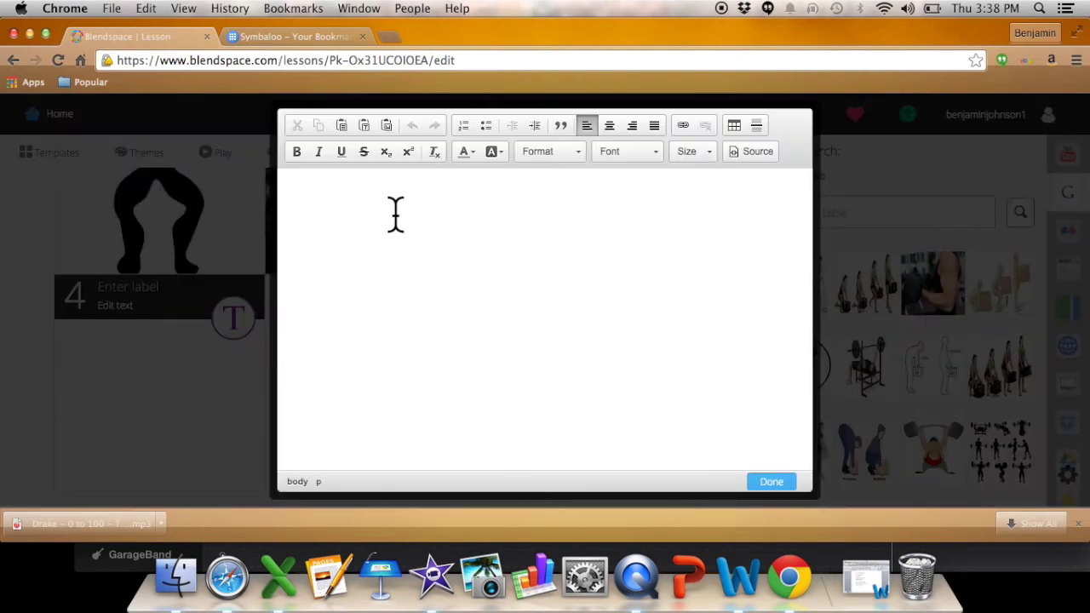
click(365, 266)
text(Weight Lifting)
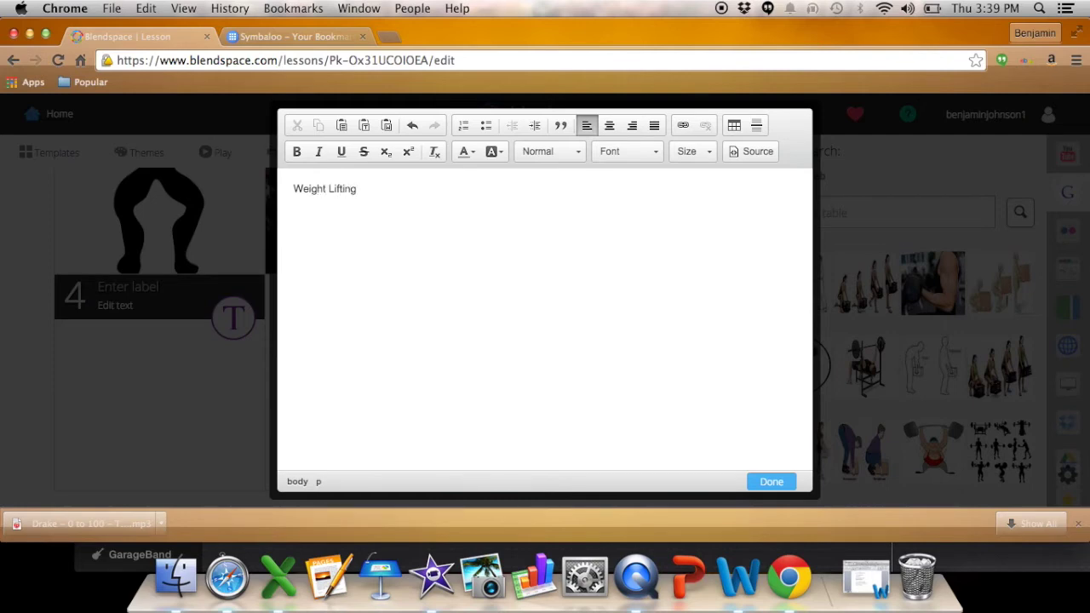
click(773, 485)
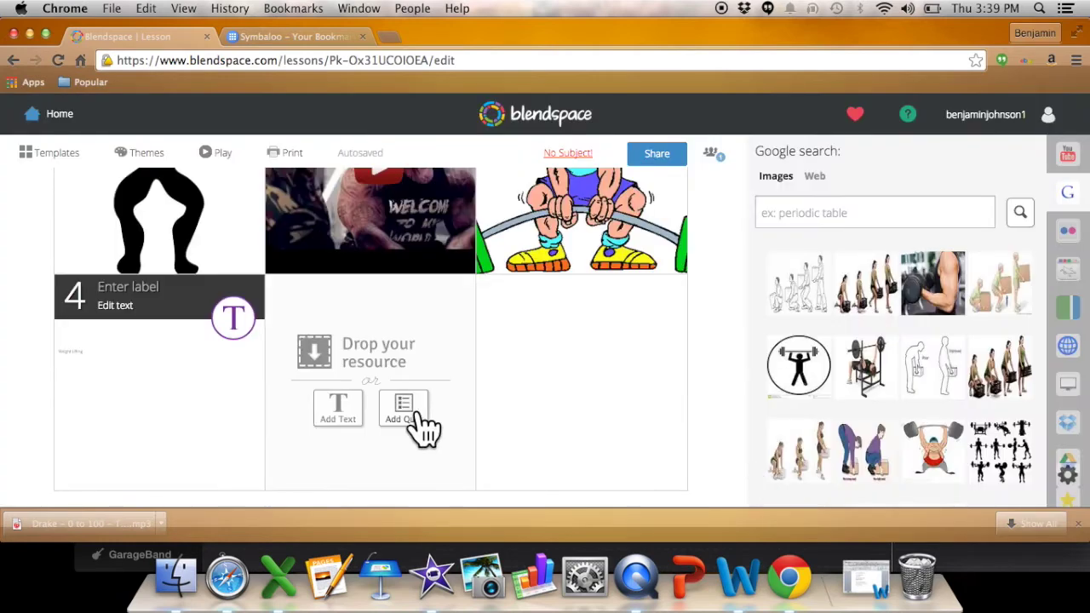
Swap the text tile with the power lifting silhouette so the text is in the first tile
drag(173, 373, 170, 214)
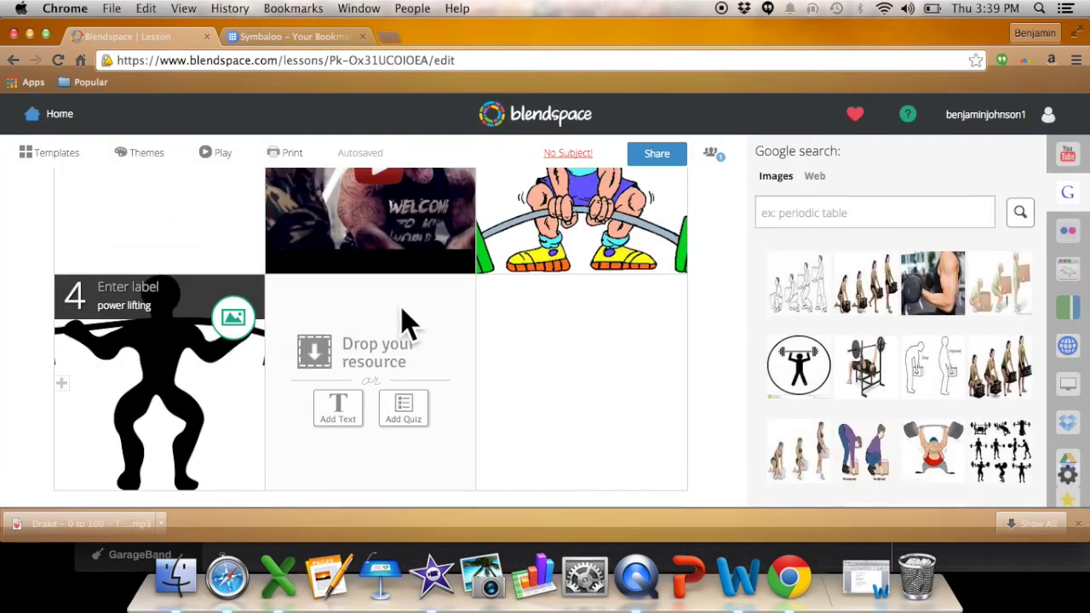
scroll(404, 315, up, 4)
scroll(575, 315, down, 2)
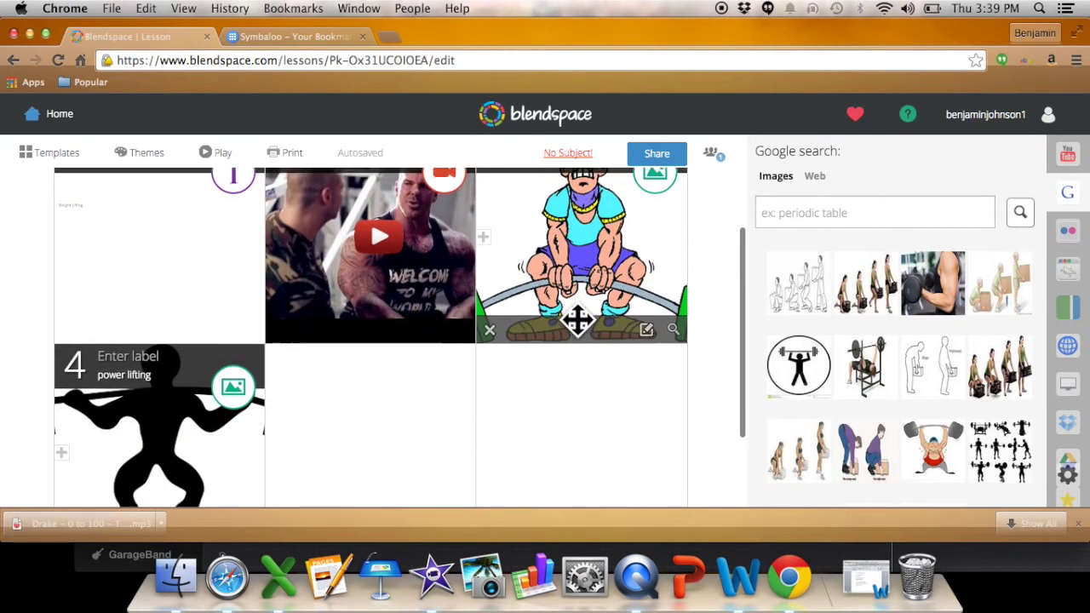
Place the clipart of the weightlifter in the red shirt from the Google images in the fifth tile
scroll(576, 320, down, 1)
drag(943, 445, 369, 428)
scroll(615, 440, down, 2)
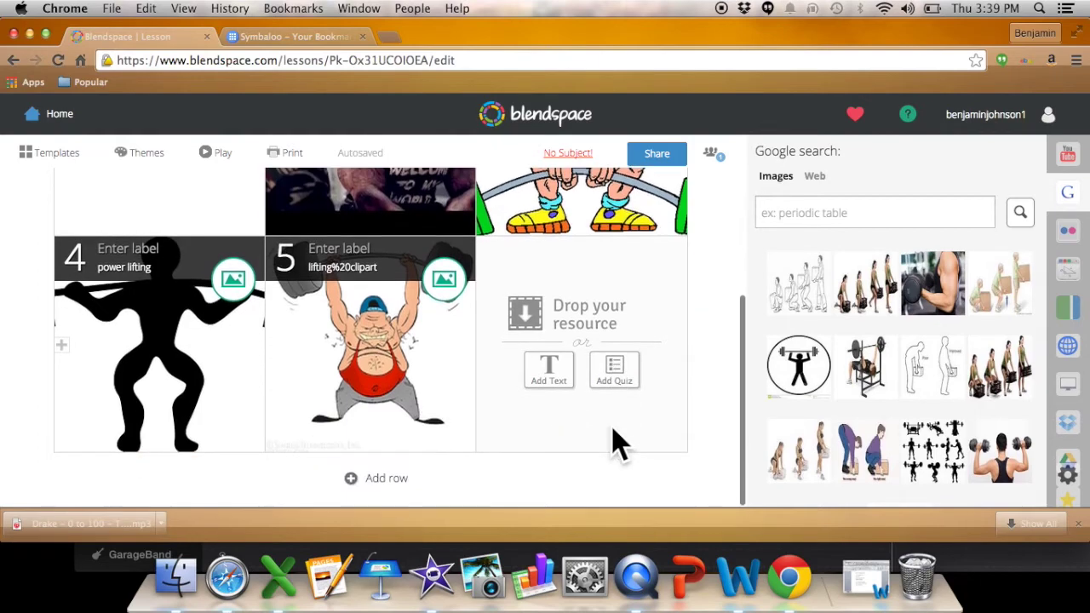
Title the lesson "Lifting"
scroll(615, 439, up, 4)
scroll(615, 430, down, 1)
scroll(615, 430, down, 2)
scroll(614, 430, up, 3)
click(421, 195)
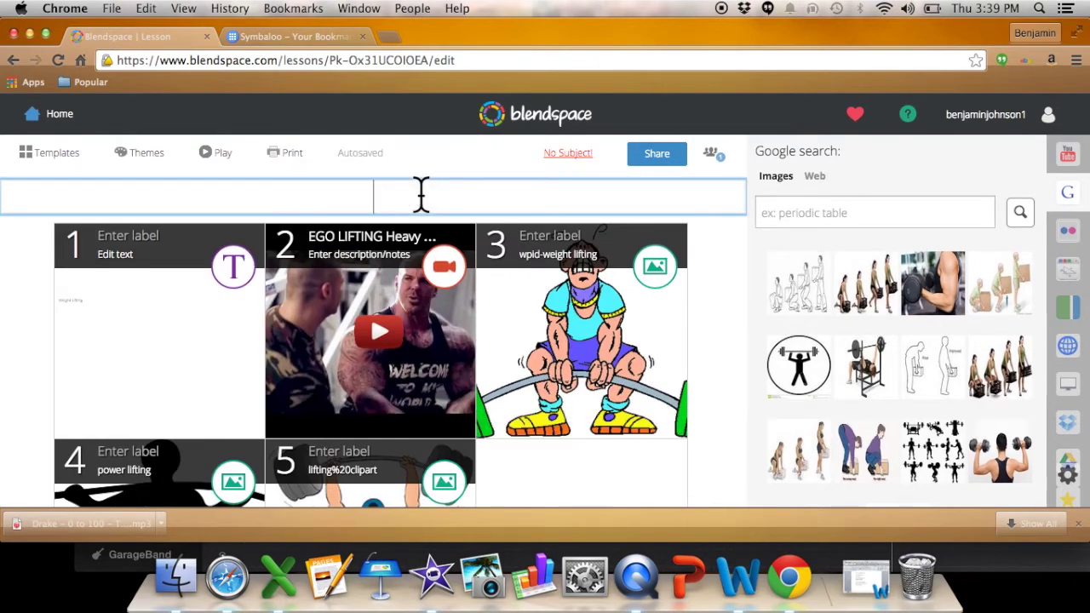
text(Lifting)
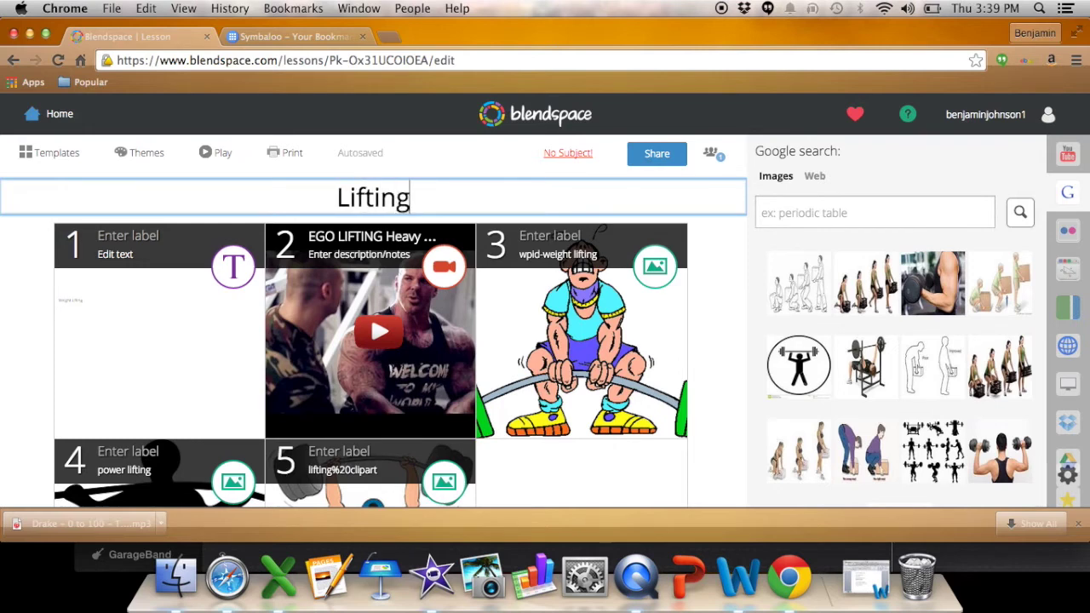
click(498, 335)
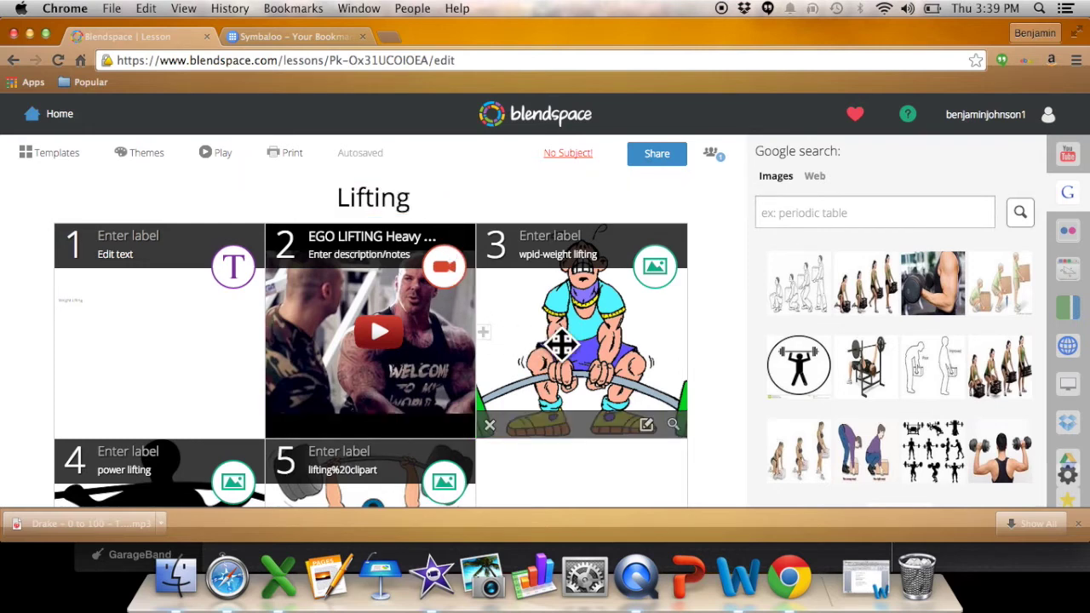
Place the Google image showing a set of black weightlifting silhouettes in the sixth tile
scroll(559, 343, down, 5)
mouse_move(562, 358)
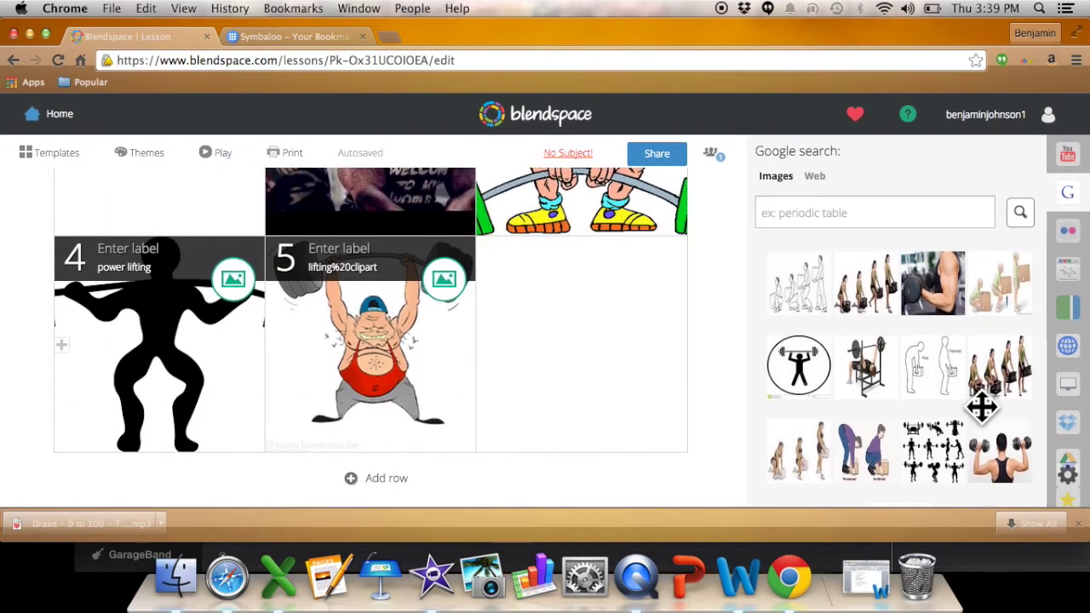
drag(941, 455, 602, 383)
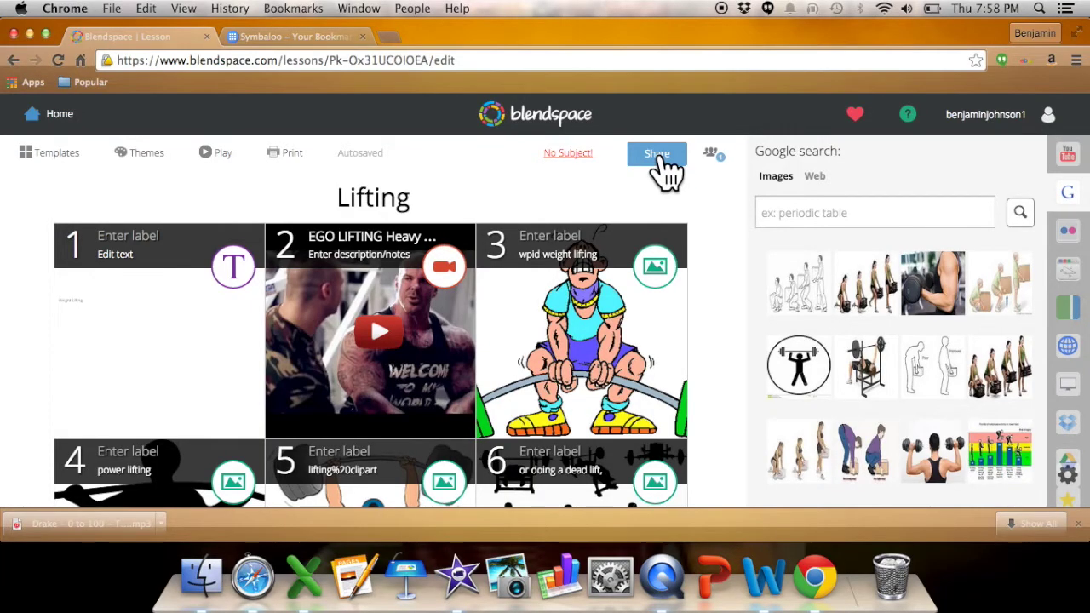
Open the lesson's sharing options and view the settings for collaborating with co-authors
click(661, 164)
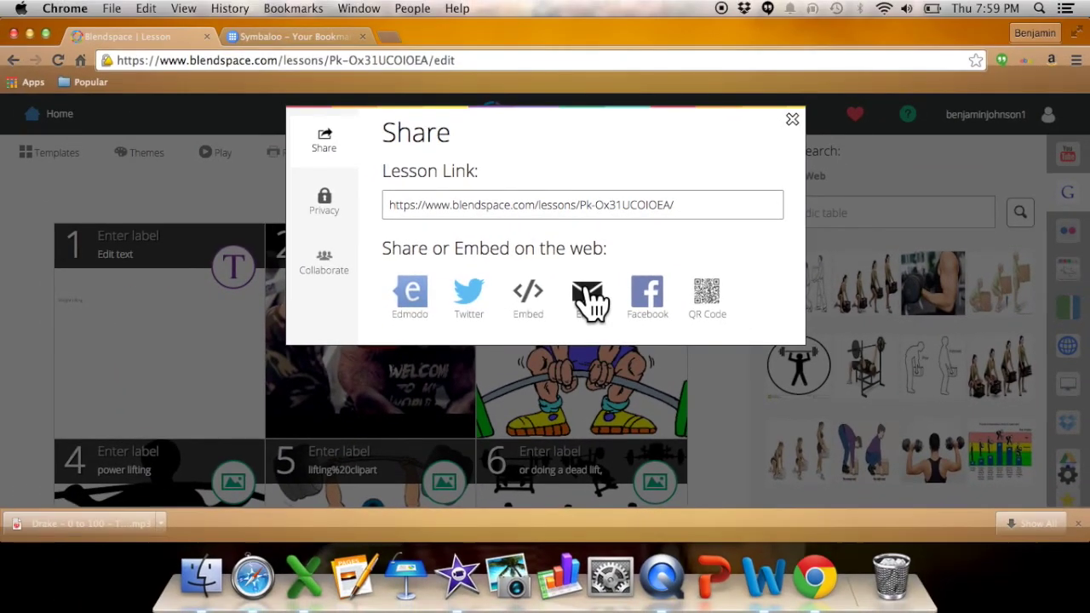
click(328, 270)
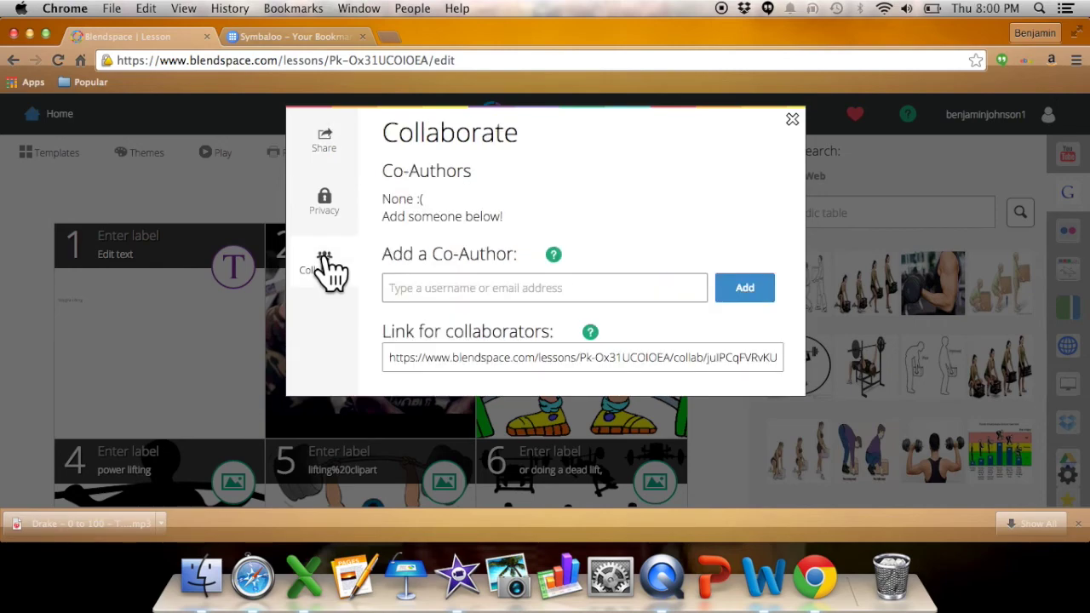